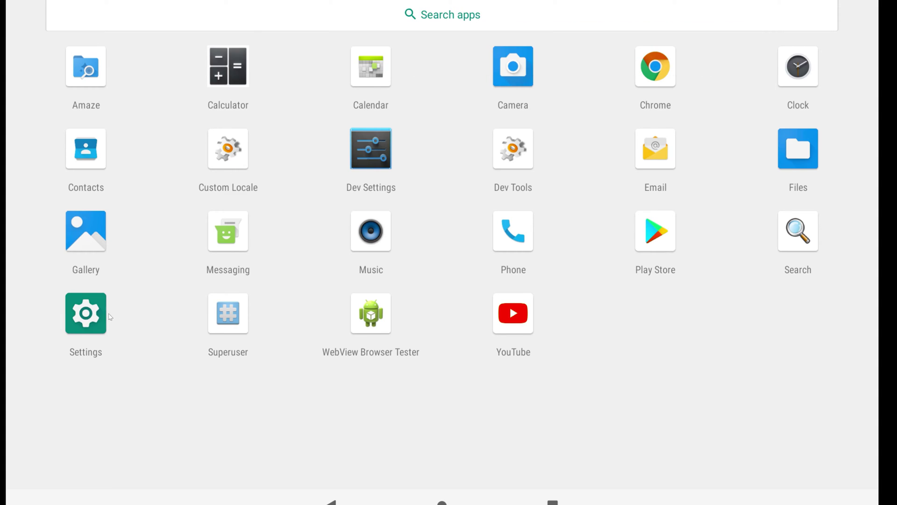
- Show the full list of installed apps under Apps & notifications
{"action": "left_click", "coordinate": [89, 319]}
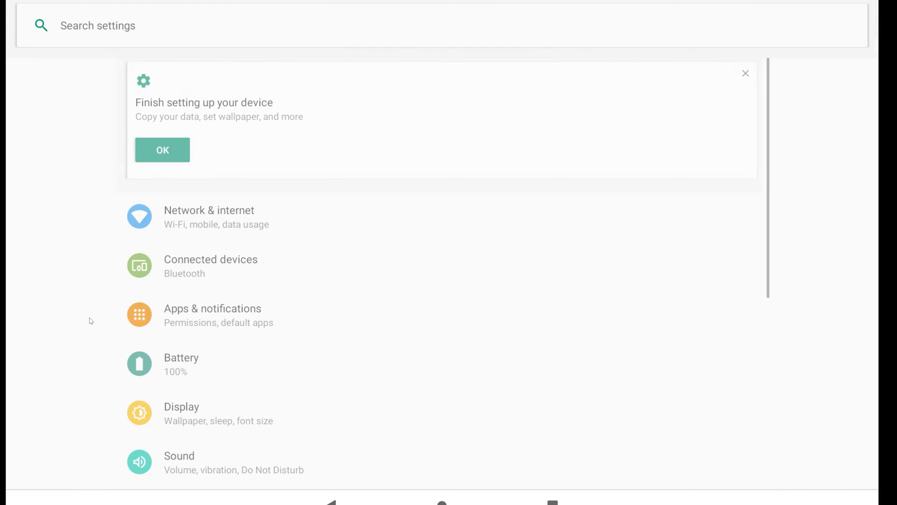
{"action": "left_click", "coordinate": [179, 315]}
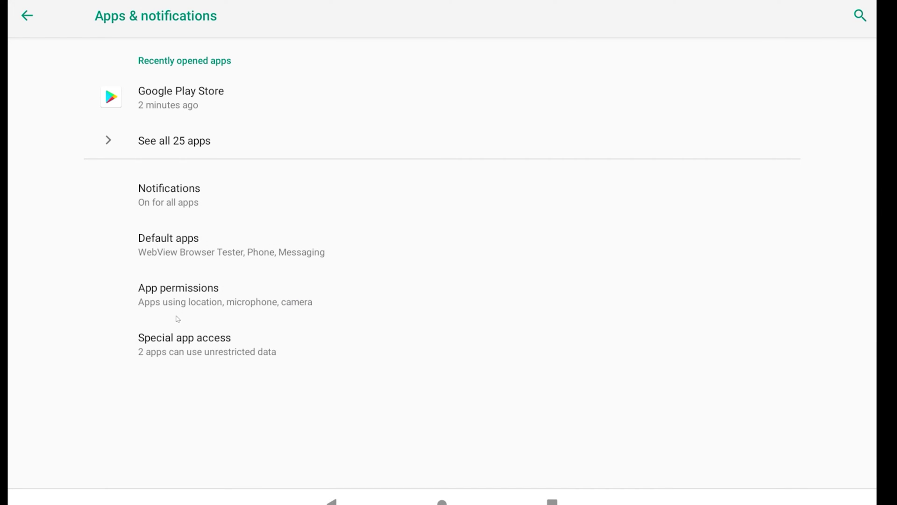
{"action": "left_click", "coordinate": [114, 146]}
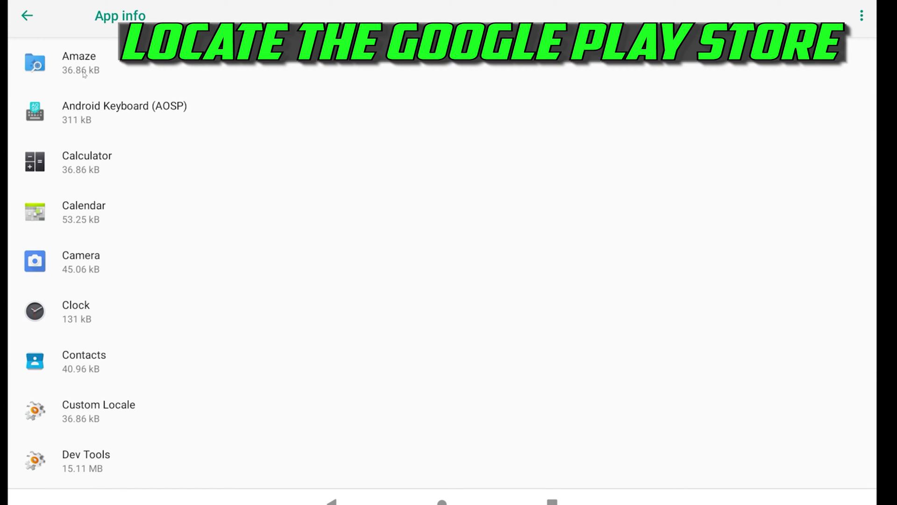
{"action": "scroll", "coordinate": [83, 74], "scroll_direction": "down", "scroll_amount": 3}
{"action": "scroll", "coordinate": [84, 77], "scroll_direction": "down", "scroll_amount": 2}
{"action": "scroll", "coordinate": [82, 84], "scroll_direction": "down", "scroll_amount": 3}
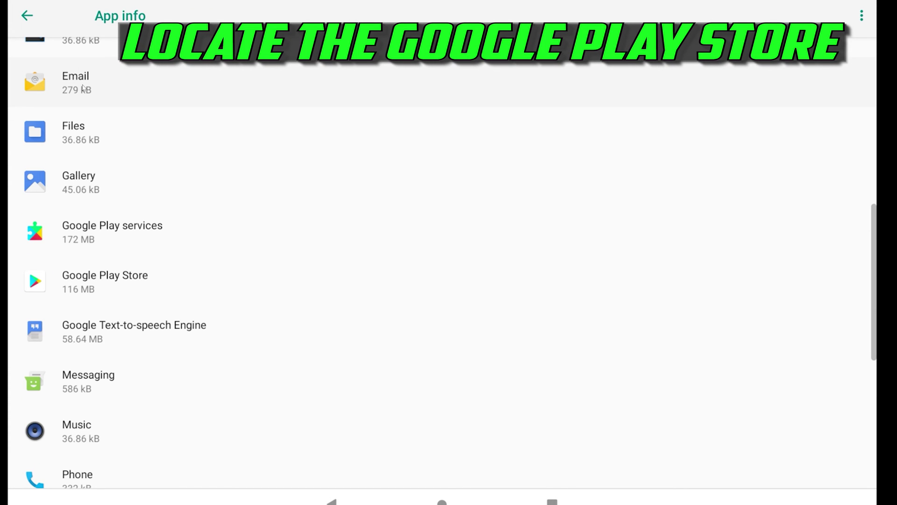
{"action": "scroll", "coordinate": [83, 88], "scroll_direction": "down", "scroll_amount": 1}
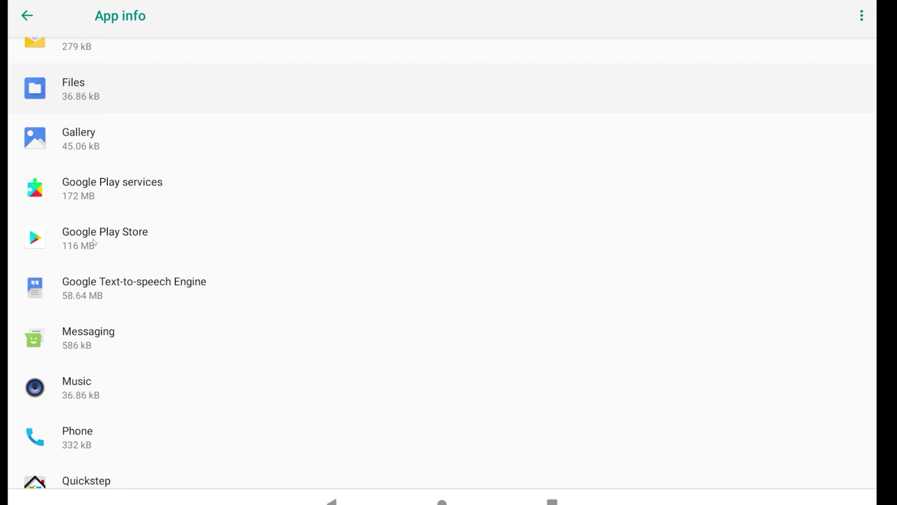
- Clear Google Play Store's cache and delete all its stored data, confirming the deletion
{"action": "left_click", "coordinate": [93, 242]}
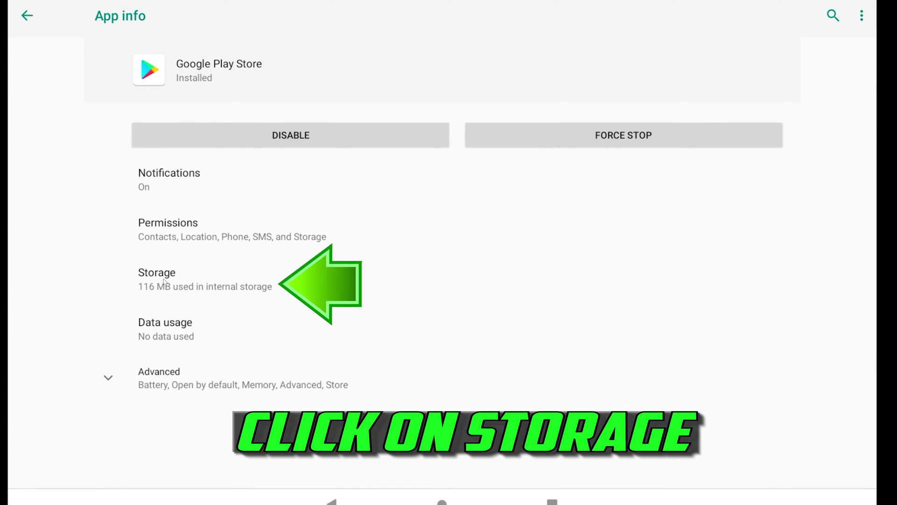
{"action": "left_click", "coordinate": [202, 289]}
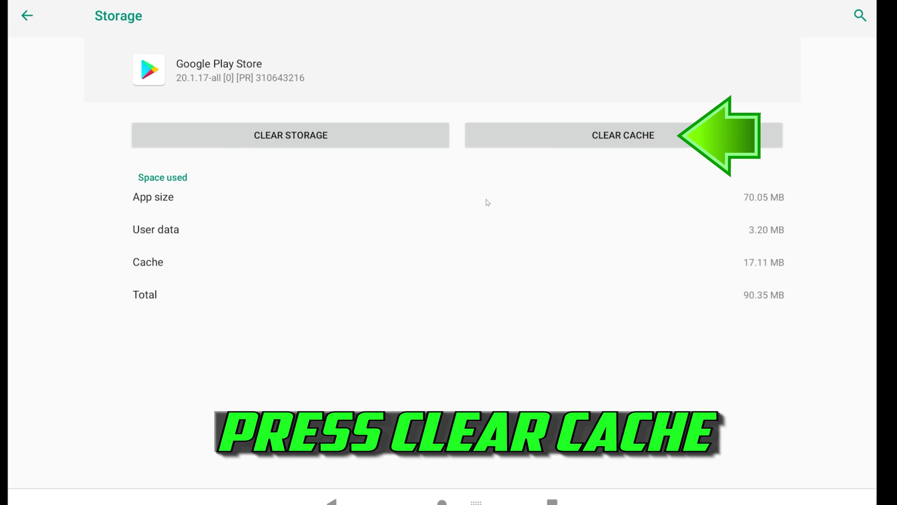
{"action": "left_click", "coordinate": [629, 138]}
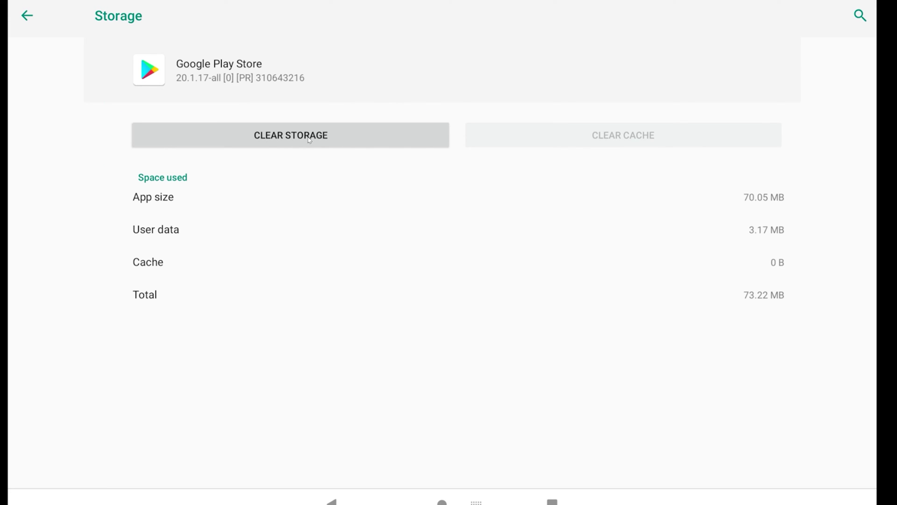
{"action": "left_click", "coordinate": [308, 136]}
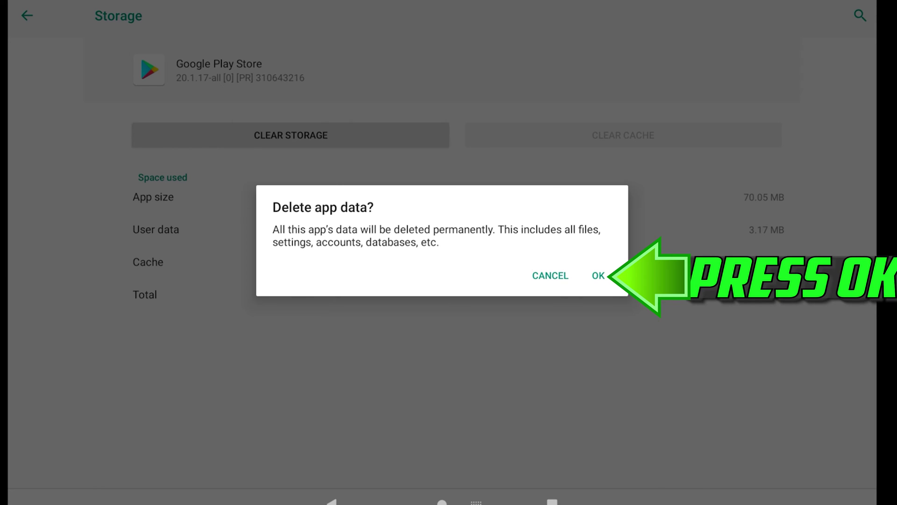
{"action": "left_click", "coordinate": [598, 275]}
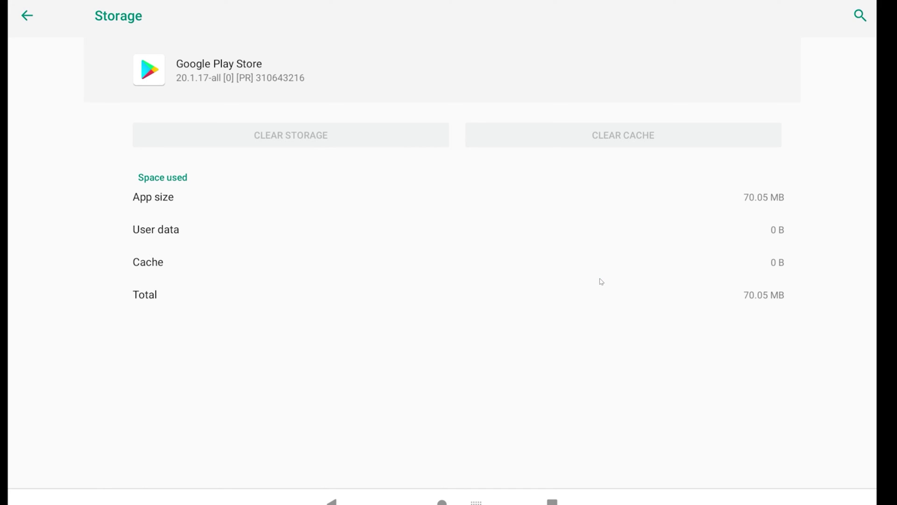
- Leave the storage page and return to the home screen
{"action": "left_click", "coordinate": [27, 16]}
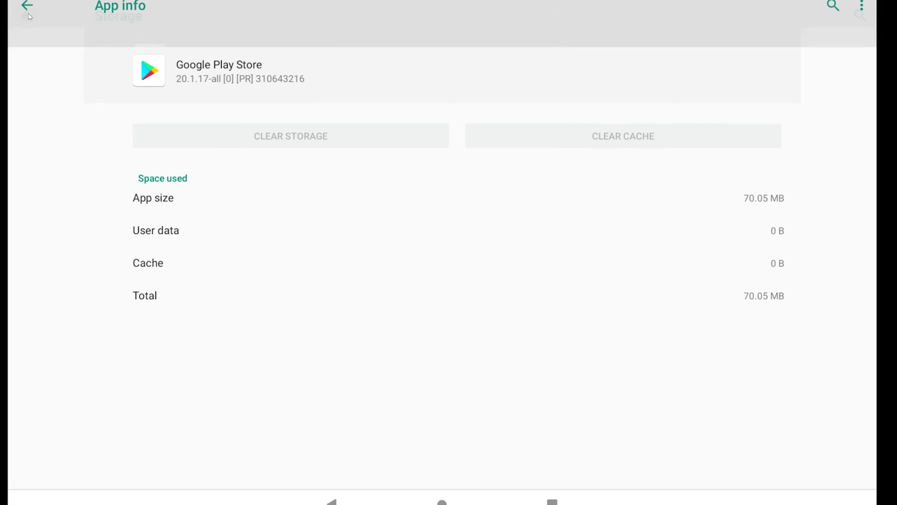
{"action": "left_click", "coordinate": [456, 483]}
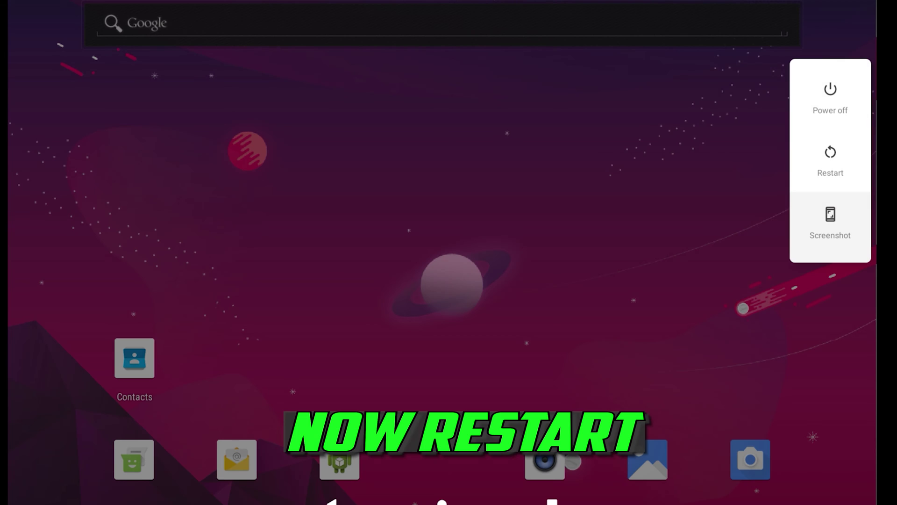
- Restart the device from the power options
{"action": "left_click", "coordinate": [831, 158]}
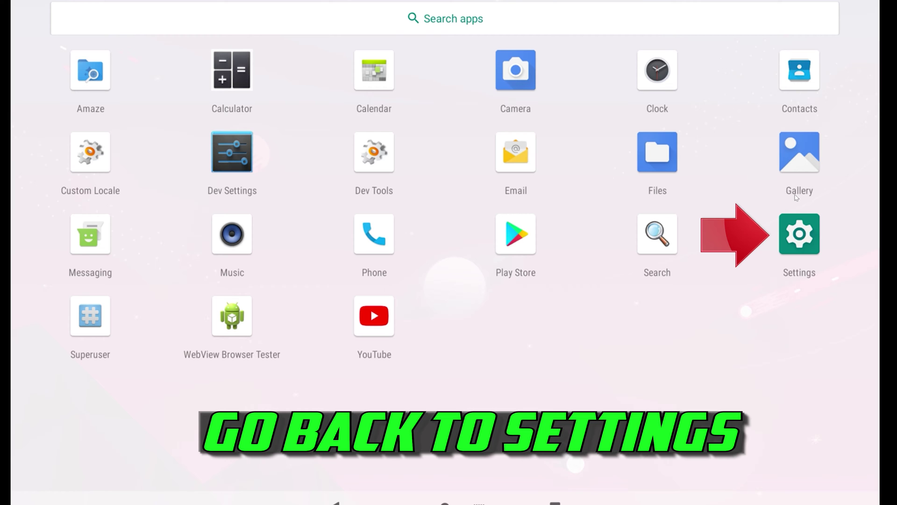
- Remove the Google account from the Accounts settings and confirm its removal
{"action": "left_click", "coordinate": [803, 231]}
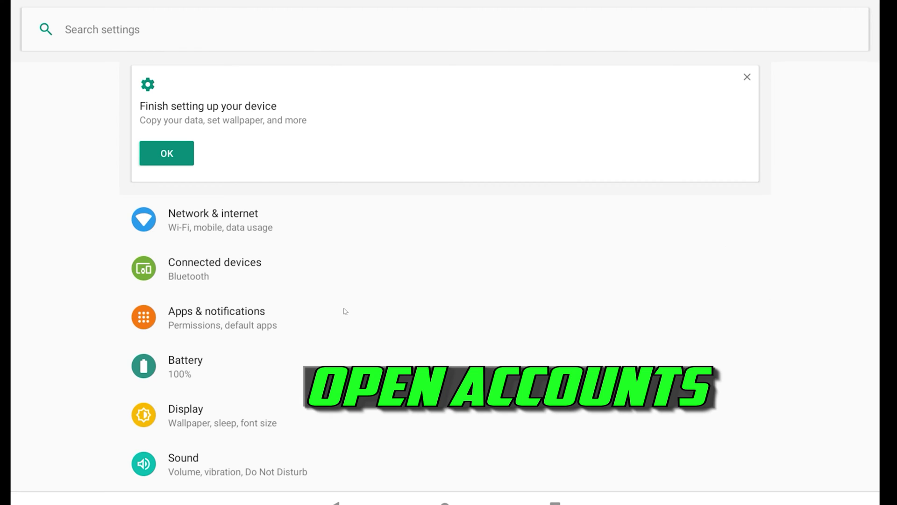
{"action": "scroll", "coordinate": [345, 311], "scroll_direction": "down", "scroll_amount": 3}
{"action": "scroll", "coordinate": [344, 316], "scroll_direction": "down", "scroll_amount": 1}
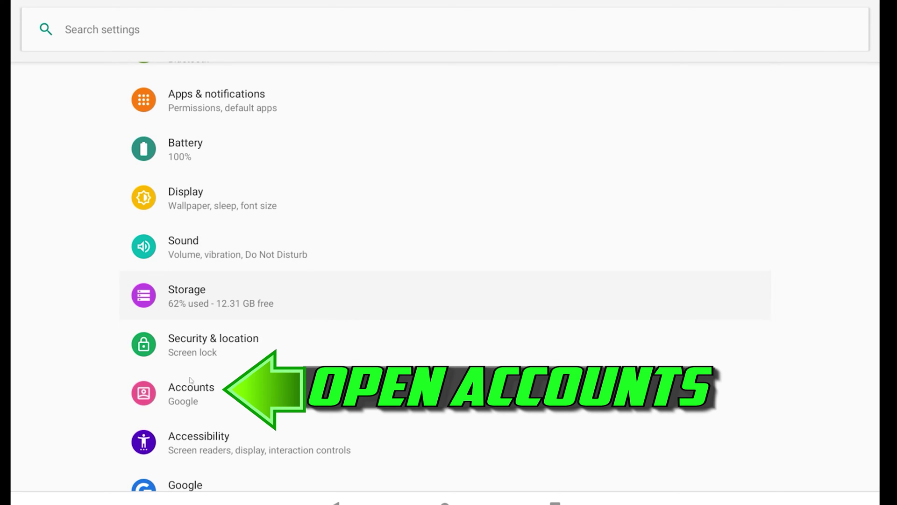
{"action": "left_click", "coordinate": [195, 404]}
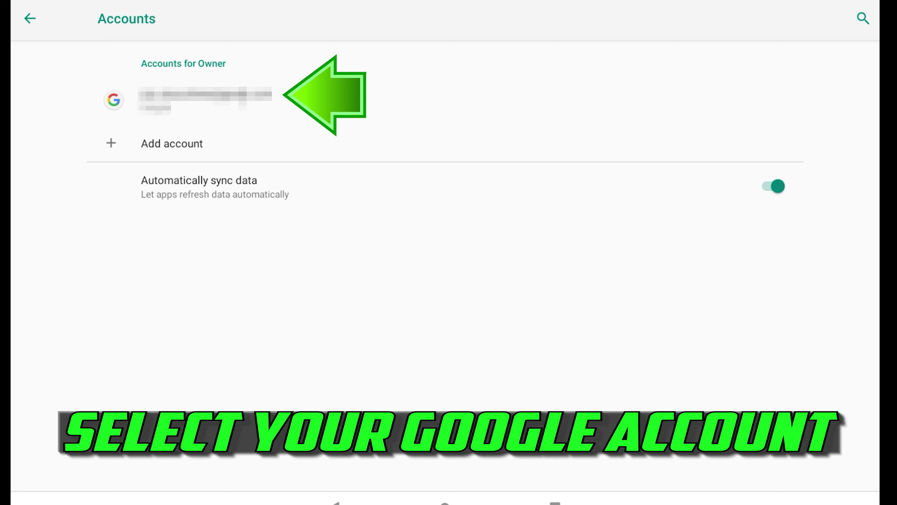
{"action": "left_click", "coordinate": [114, 99]}
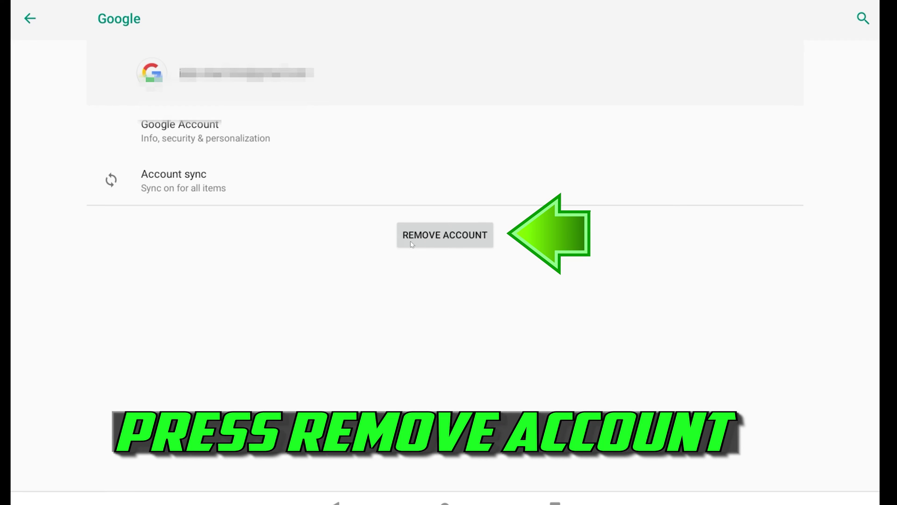
{"action": "left_click", "coordinate": [445, 239]}
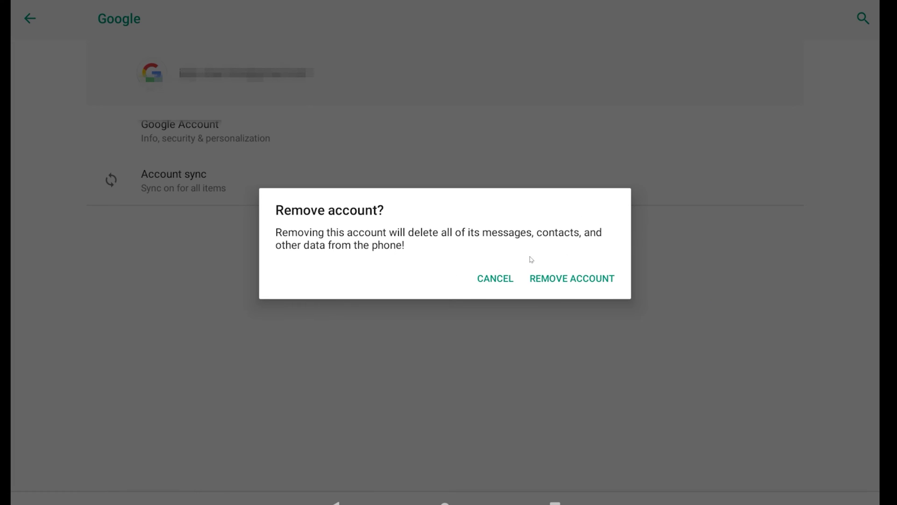
{"action": "left_click", "coordinate": [575, 280]}
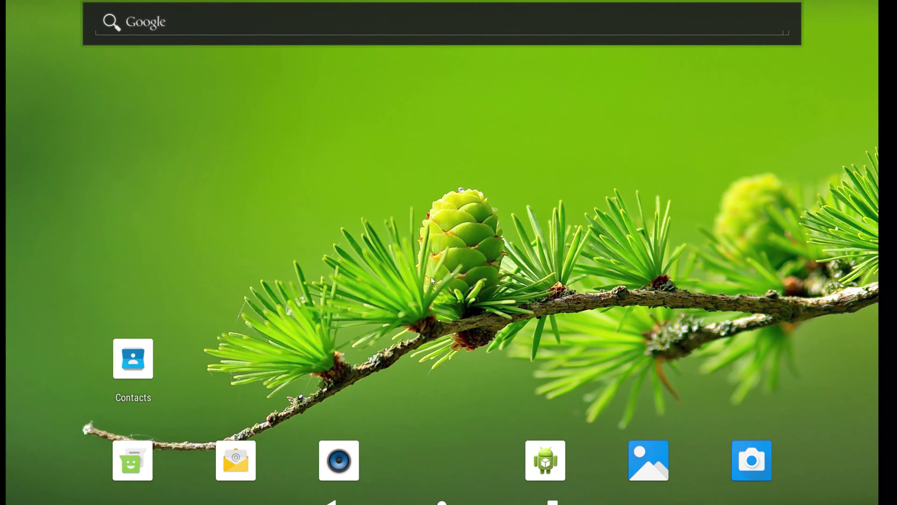
- Launch Google Play Store from the app grid and begin signing in
{"action": "left_click_drag", "start_coordinate": [439, 491], "coordinate": [533, 244]}
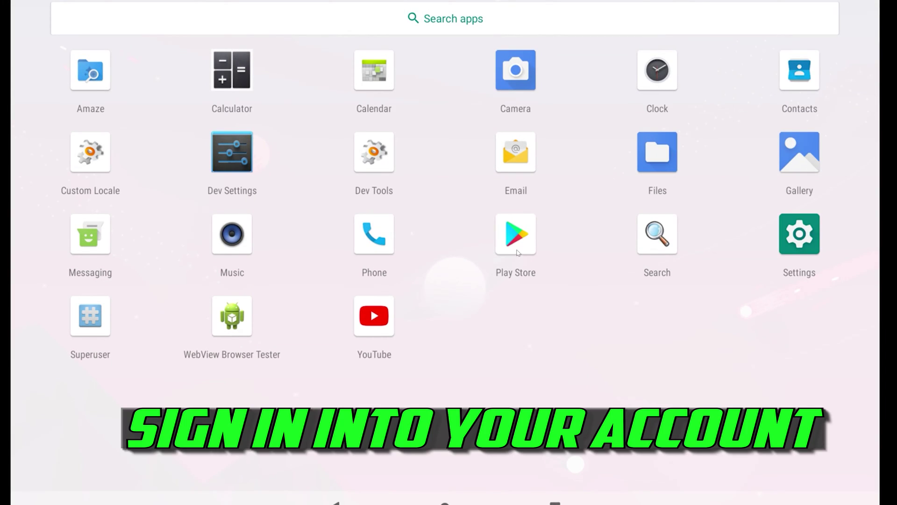
{"action": "left_click", "coordinate": [517, 252]}
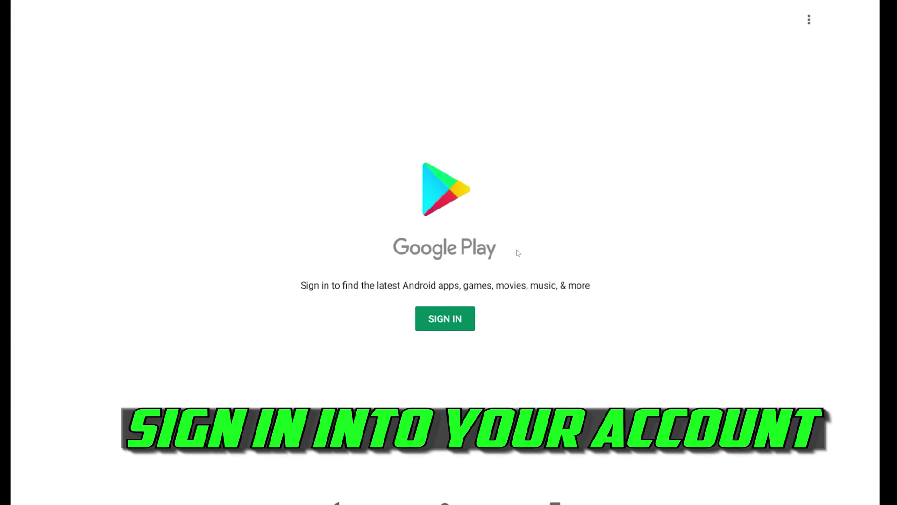
{"action": "left_click", "coordinate": [456, 320]}
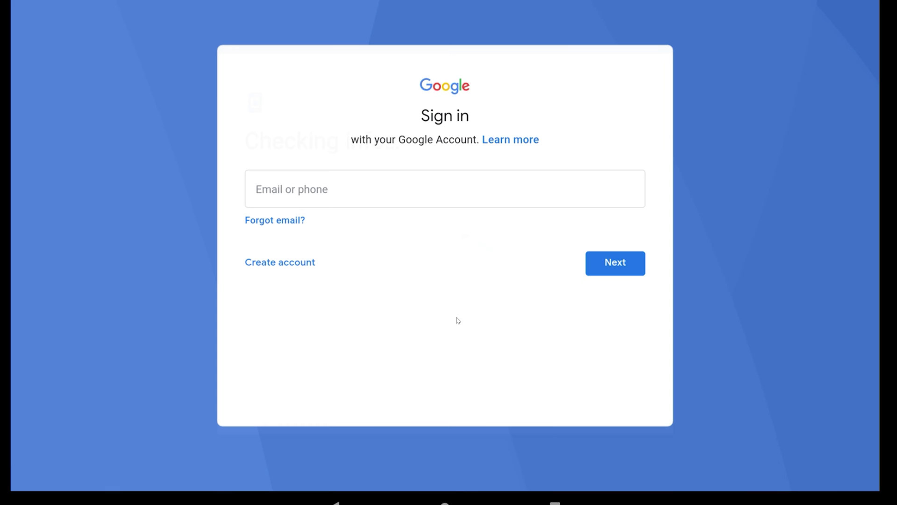
- Sign in with the Gmail address and accept the Google services settings
{"action": "left_click", "coordinate": [324, 193]}
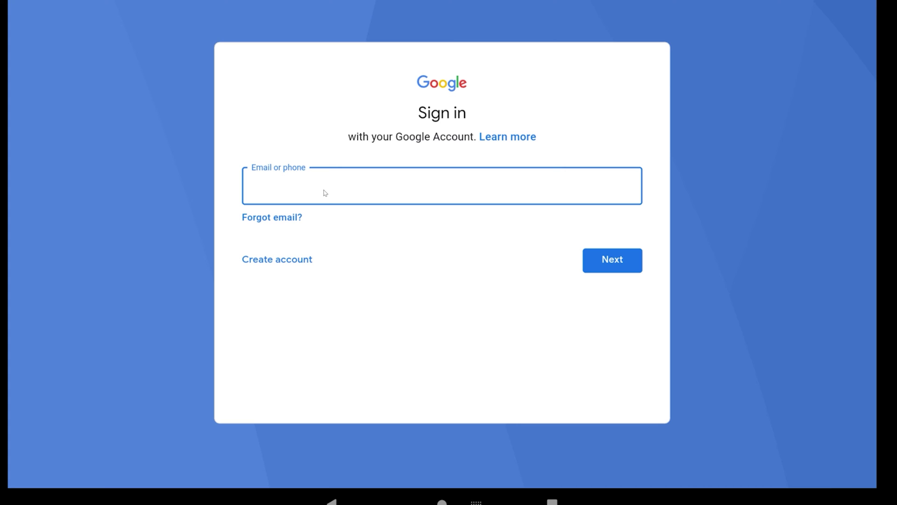
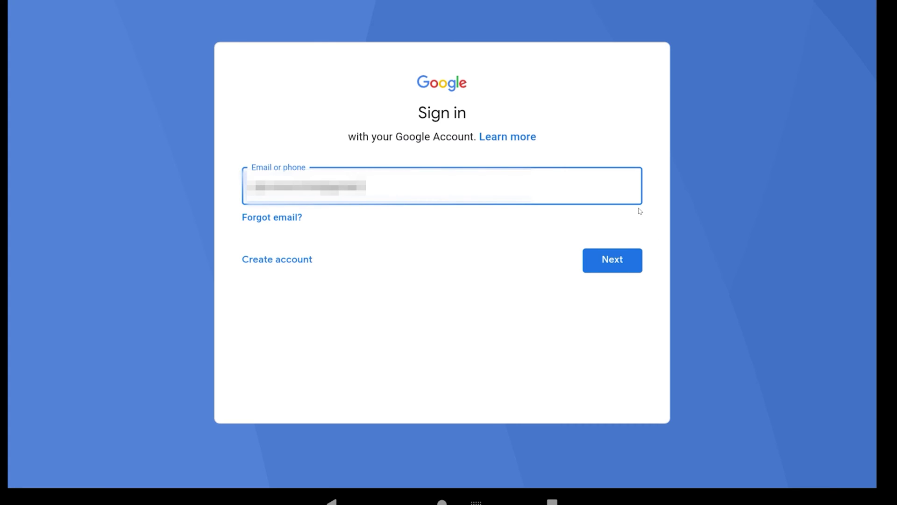
{"action": "left_click", "coordinate": [618, 260]}
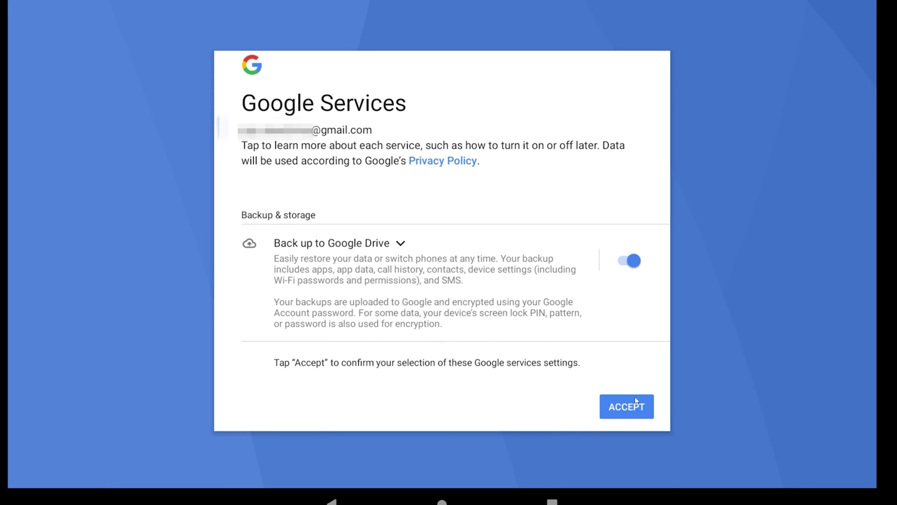
{"action": "left_click", "coordinate": [636, 401]}
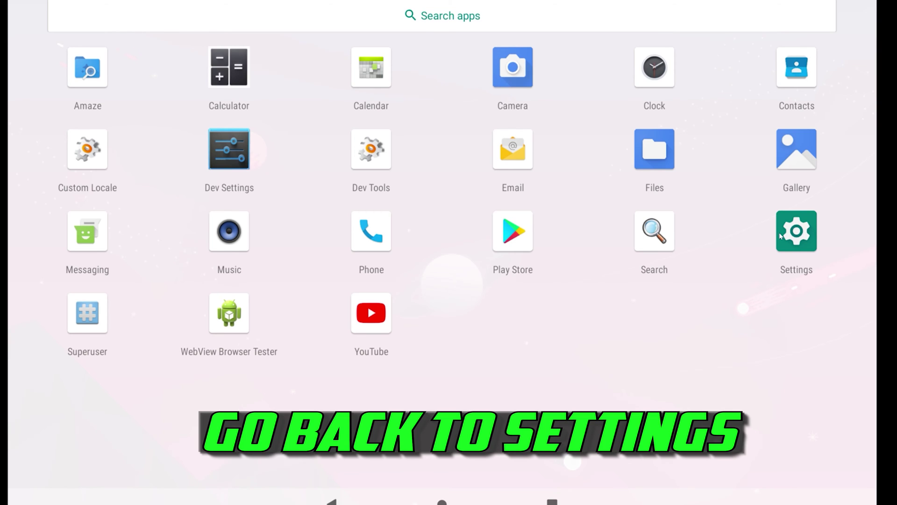
- Show the full list of installed apps under Apps & notifications
{"action": "left_click", "coordinate": [786, 233]}
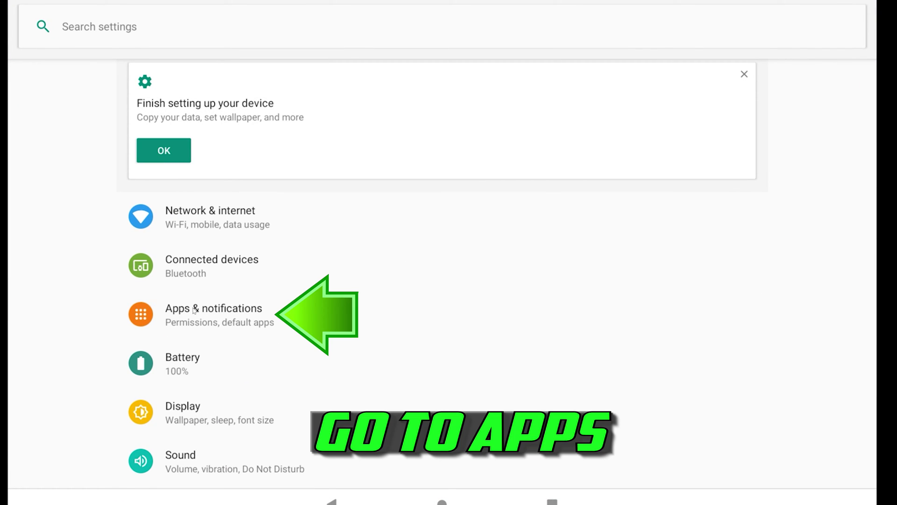
{"action": "left_click", "coordinate": [225, 318]}
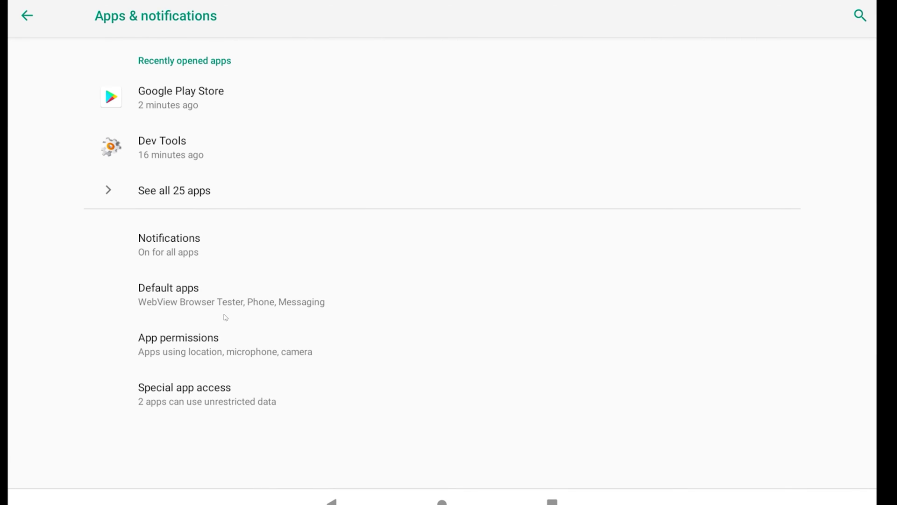
{"action": "left_click", "coordinate": [107, 190]}
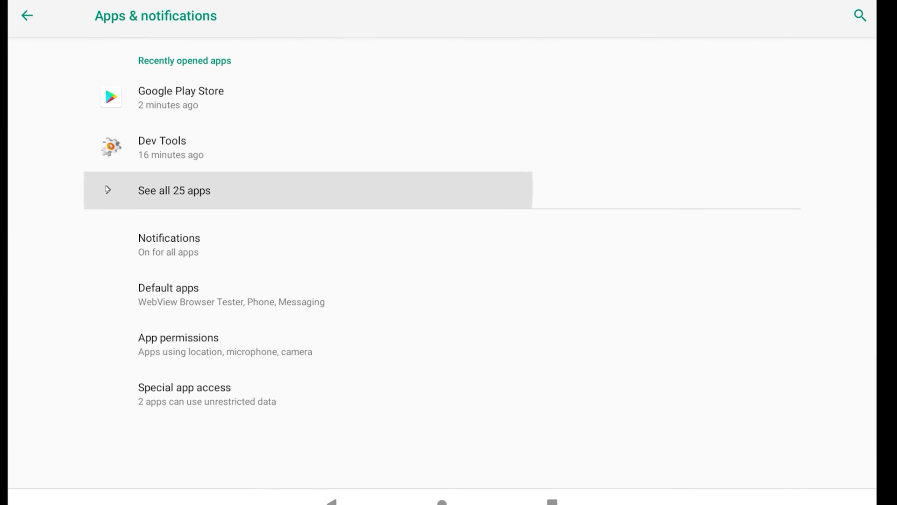
{"action": "scroll", "coordinate": [107, 189], "scroll_direction": "down", "scroll_amount": 5}
{"action": "scroll", "coordinate": [208, 129], "scroll_direction": "up", "scroll_amount": 5}
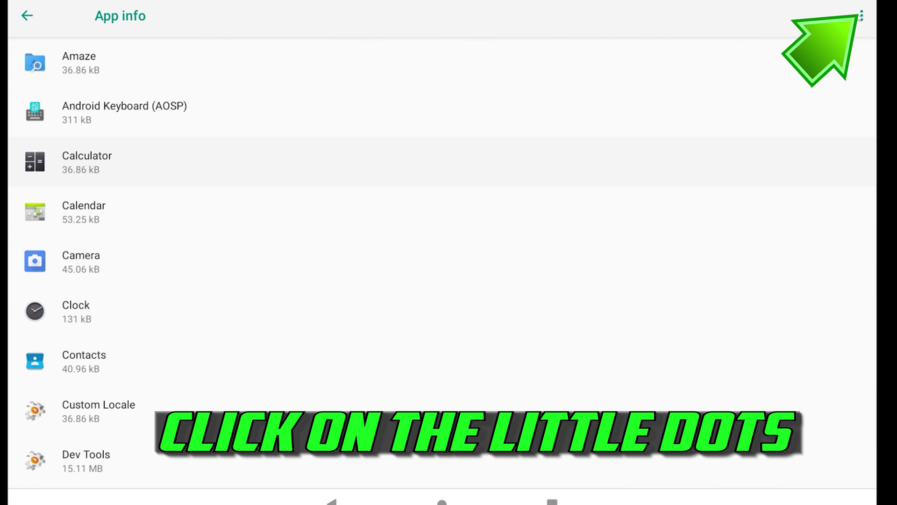
- Include system apps in the list and go into Download Manager's app info
{"action": "left_click", "coordinate": [860, 17]}
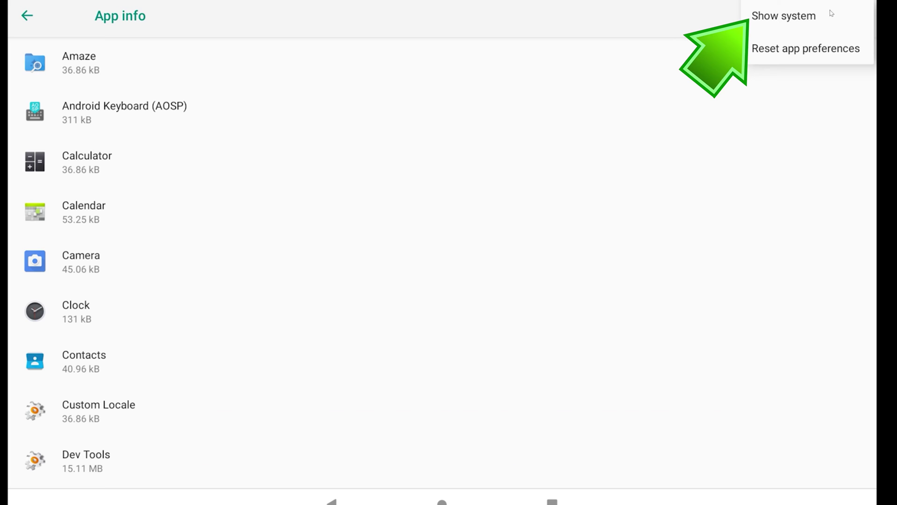
{"action": "left_click", "coordinate": [796, 17]}
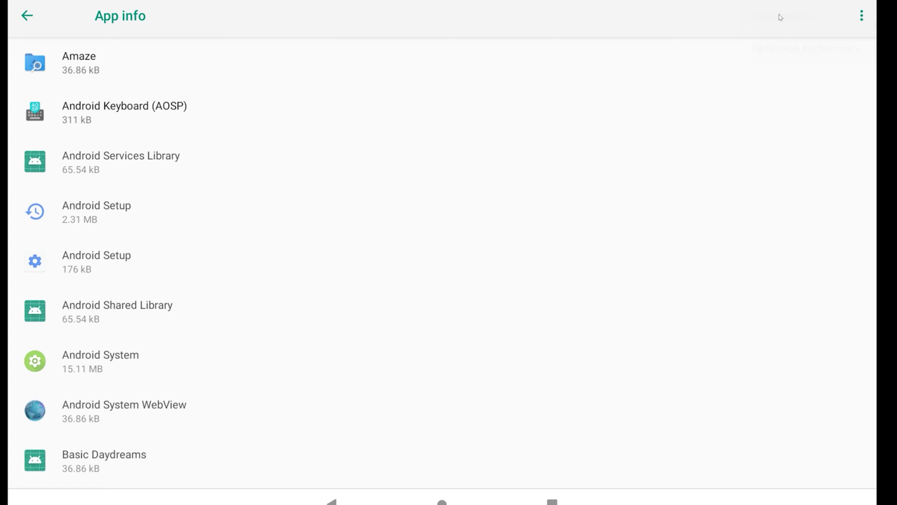
{"action": "scroll", "coordinate": [259, 217], "scroll_direction": "up", "scroll_amount": 2}
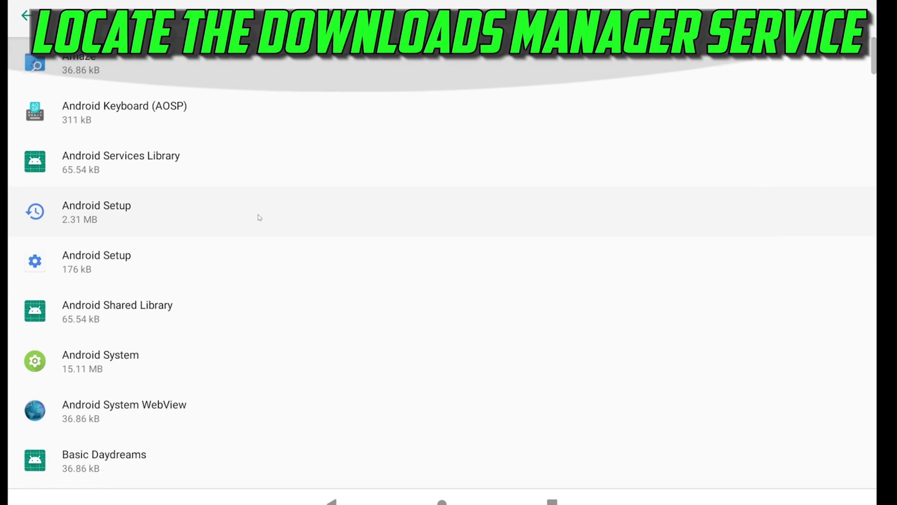
{"action": "scroll", "coordinate": [259, 218], "scroll_direction": "down", "scroll_amount": 3}
{"action": "scroll", "coordinate": [259, 217], "scroll_direction": "down", "scroll_amount": 2}
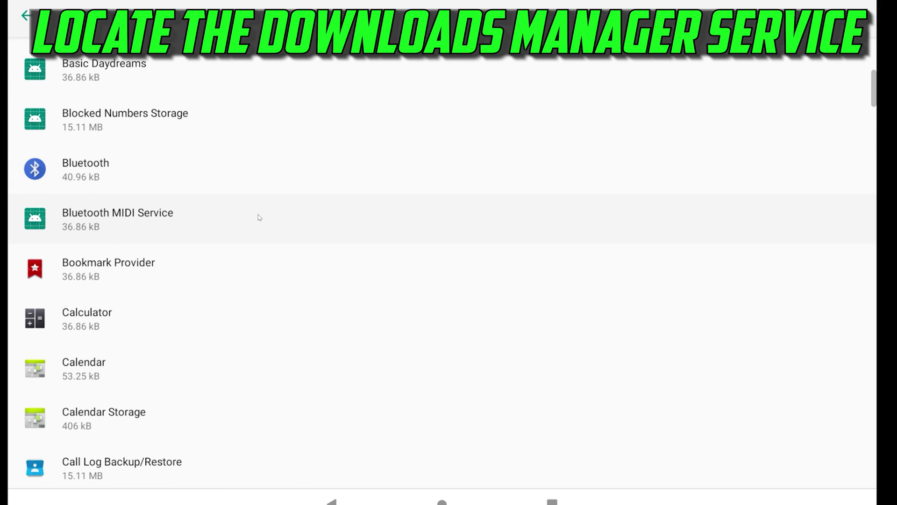
{"action": "scroll", "coordinate": [259, 217], "scroll_direction": "down", "scroll_amount": 3}
{"action": "scroll", "coordinate": [259, 217], "scroll_direction": "down", "scroll_amount": 2}
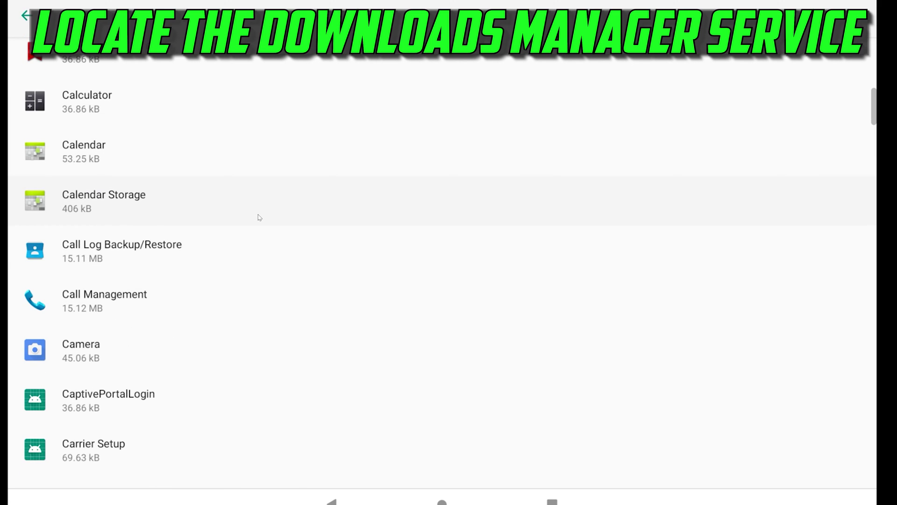
{"action": "scroll", "coordinate": [259, 217], "scroll_direction": "down", "scroll_amount": 3}
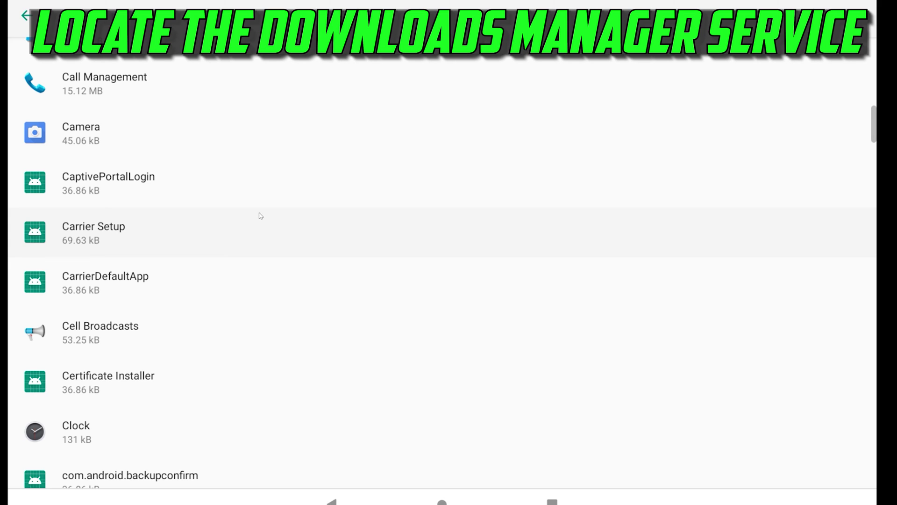
{"action": "scroll", "coordinate": [260, 216], "scroll_direction": "down", "scroll_amount": 1}
{"action": "scroll", "coordinate": [260, 215], "scroll_direction": "down", "scroll_amount": 1}
{"action": "scroll", "coordinate": [259, 215], "scroll_direction": "down", "scroll_amount": 3}
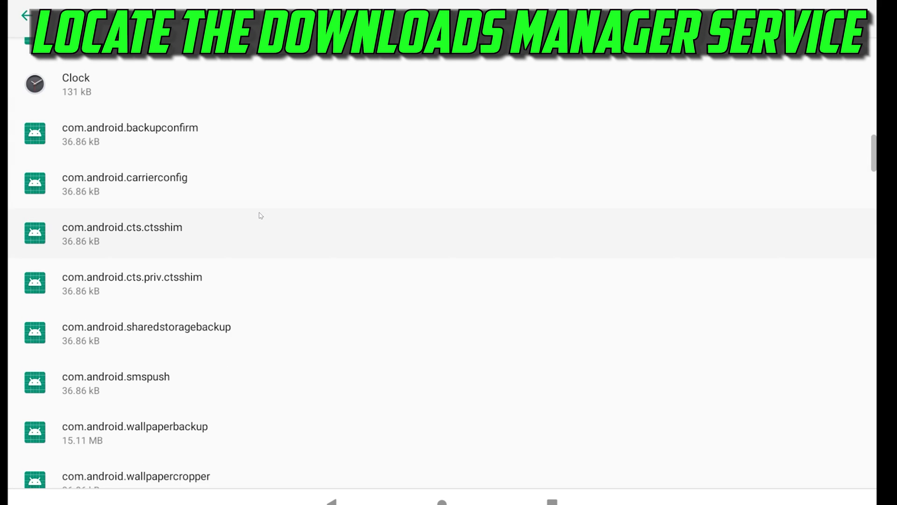
{"action": "scroll", "coordinate": [259, 215], "scroll_direction": "down", "scroll_amount": 2}
{"action": "scroll", "coordinate": [260, 215], "scroll_direction": "down", "scroll_amount": 4}
{"action": "scroll", "coordinate": [260, 215], "scroll_direction": "down", "scroll_amount": 1}
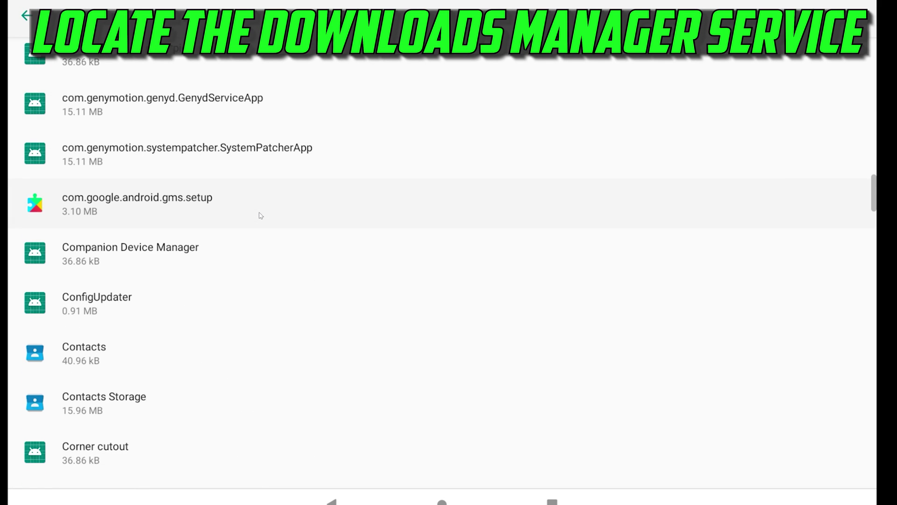
{"action": "scroll", "coordinate": [259, 216], "scroll_direction": "down", "scroll_amount": 2}
{"action": "scroll", "coordinate": [260, 215], "scroll_direction": "down", "scroll_amount": 1}
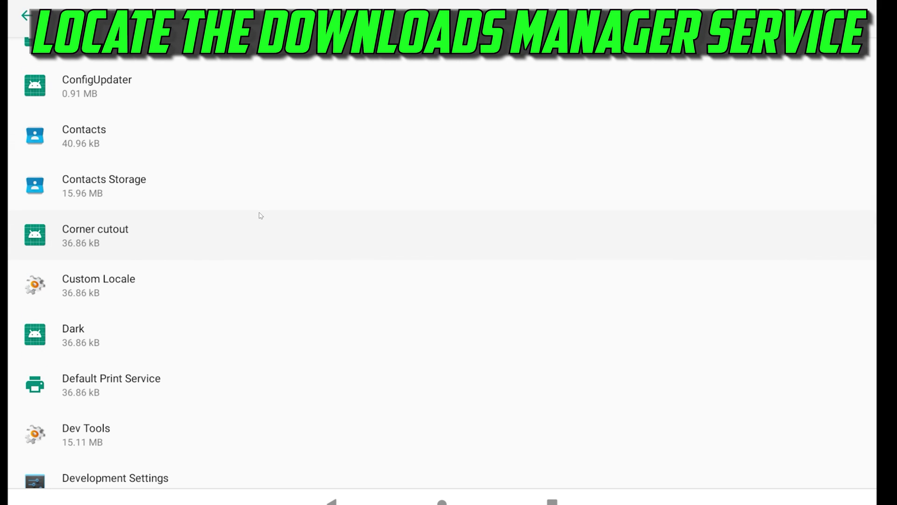
{"action": "scroll", "coordinate": [259, 215], "scroll_direction": "down", "scroll_amount": 3}
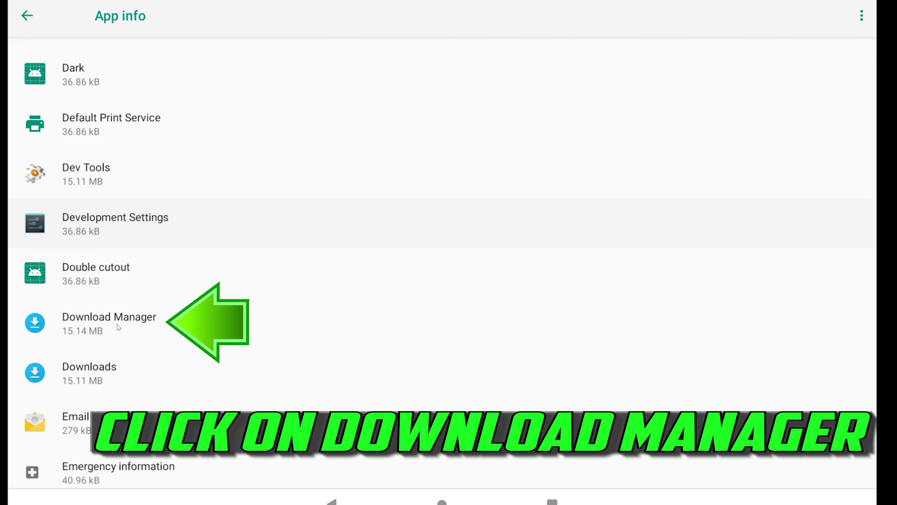
{"action": "left_click", "coordinate": [118, 327]}
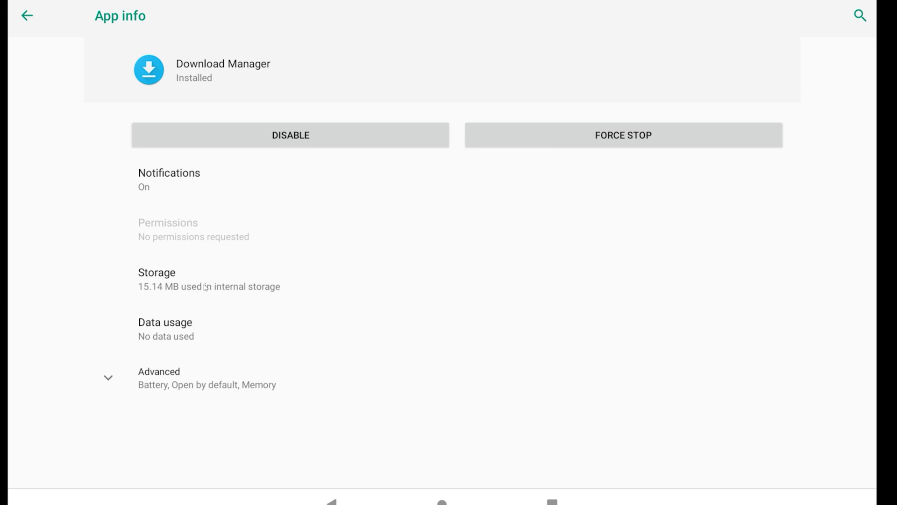
- Clear Download Manager's cache and stored data, confirming the deletion
{"action": "left_click", "coordinate": [205, 287]}
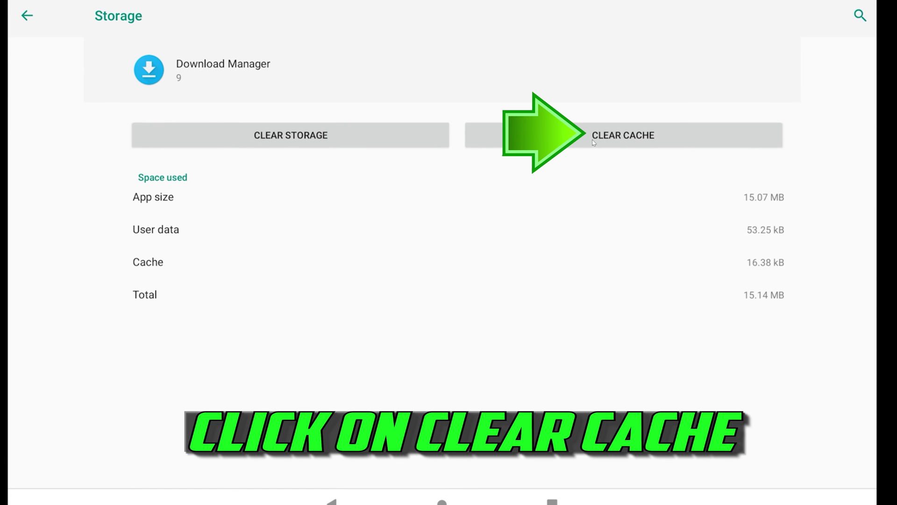
{"action": "left_click", "coordinate": [620, 144]}
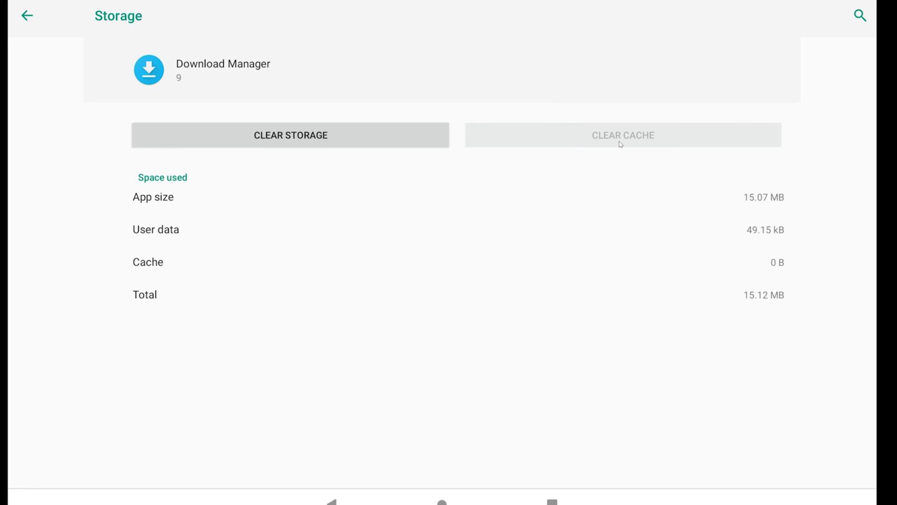
{"action": "left_click", "coordinate": [304, 137]}
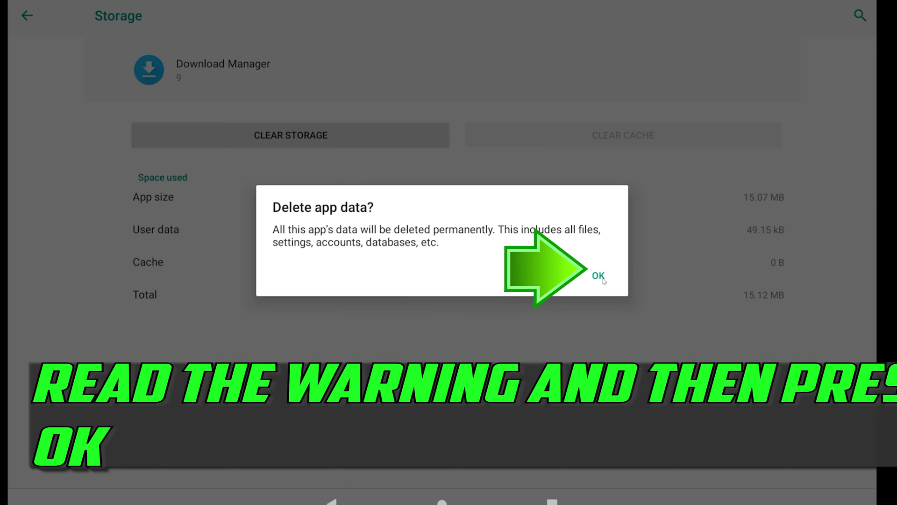
{"action": "left_click", "coordinate": [598, 276]}
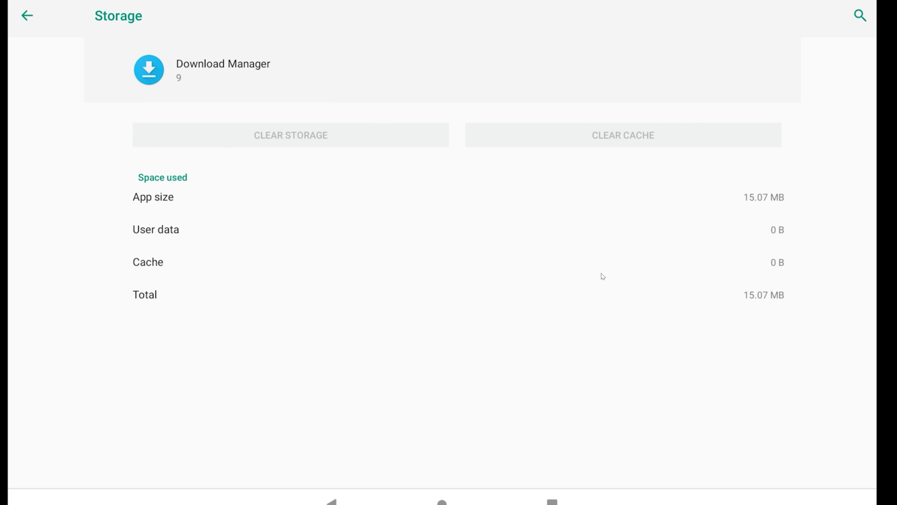